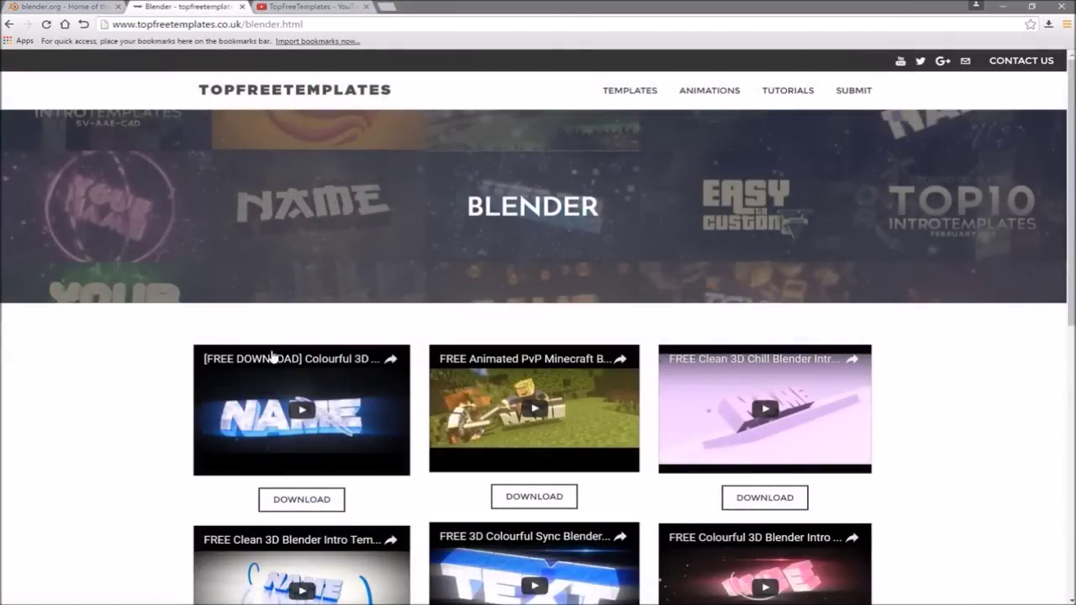
Browse the free Blender intro templates and switch to the TopFreeTemplates YouTube tab.
{"action": "scroll", "coordinate": [201, 420], "scroll_direction": "down", "scroll_amount": 4}
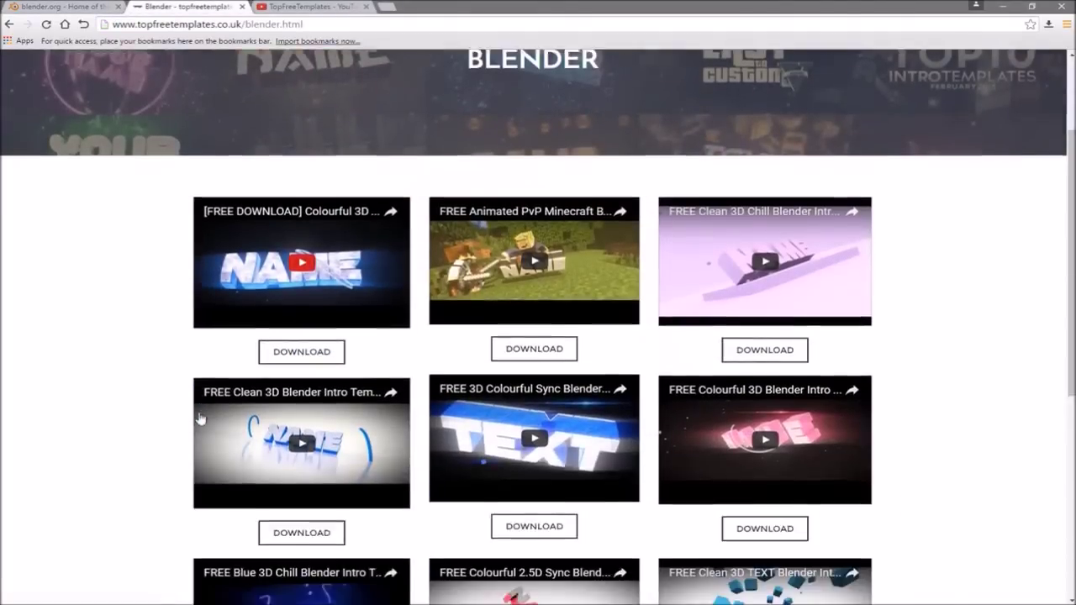
{"action": "left_click", "coordinate": [305, 17]}
{"action": "scroll", "coordinate": [517, 276], "scroll_direction": "down", "scroll_amount": 3}
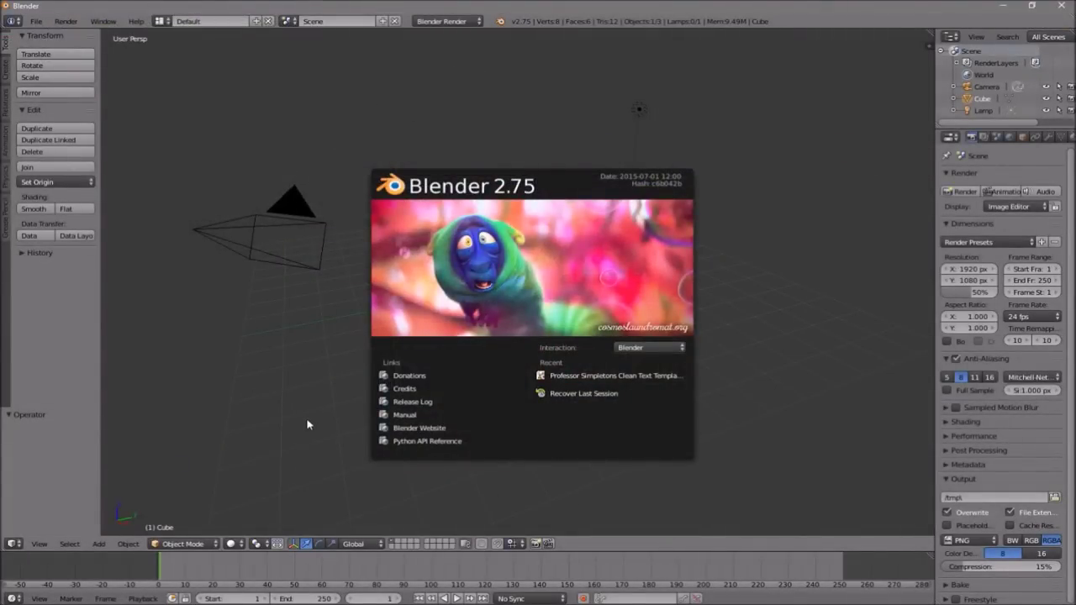
Open 'Professor Simpletons Clean Text Template.blend' from Desktop > Blender Intros.
{"action": "left_click", "coordinate": [36, 21]}
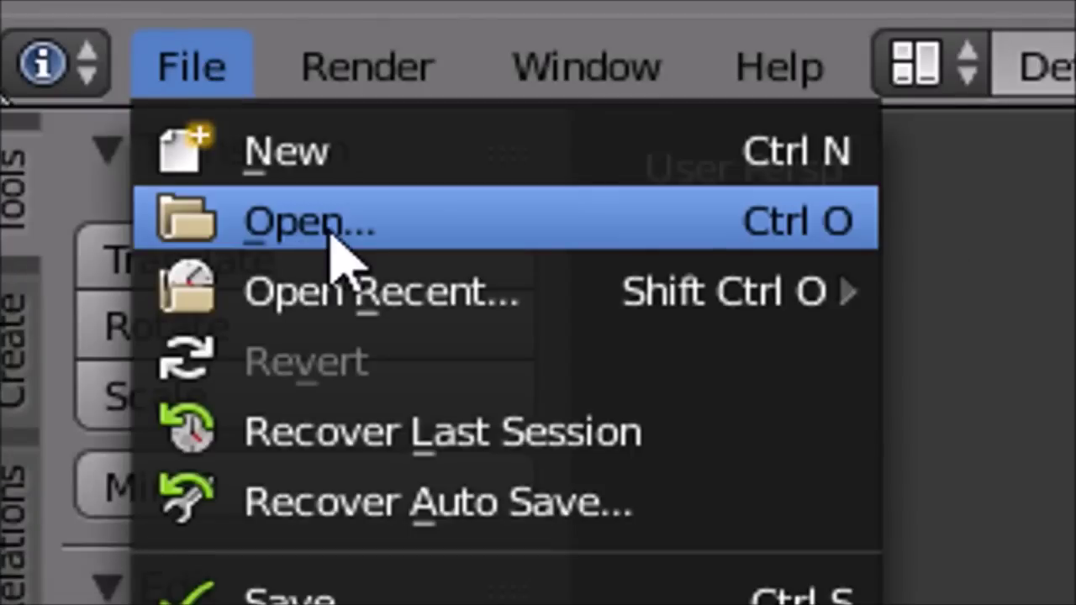
{"action": "left_click", "coordinate": [333, 238]}
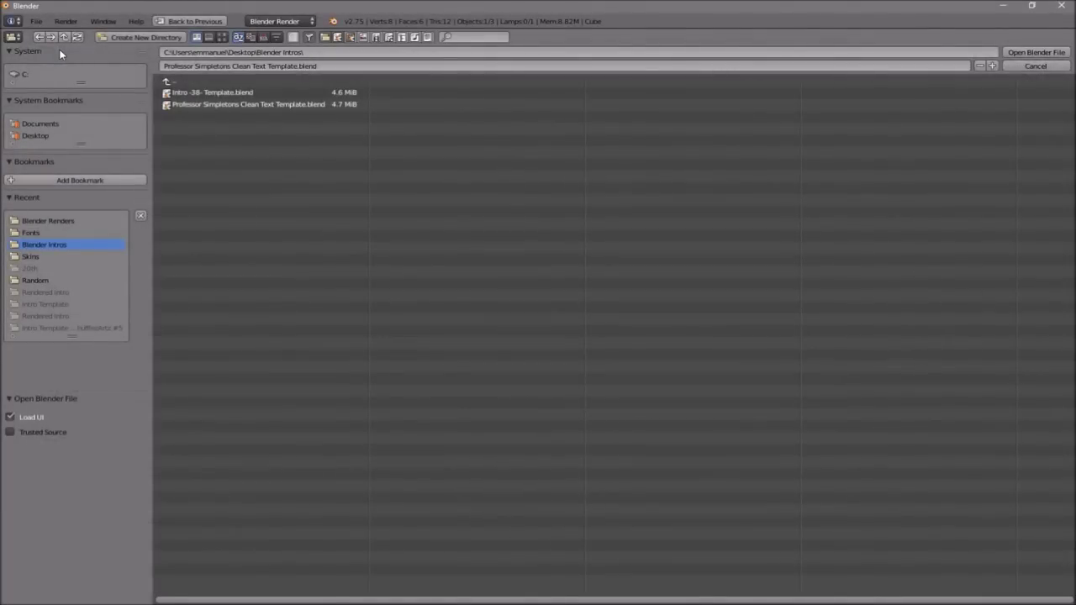
{"action": "left_click", "coordinate": [37, 136]}
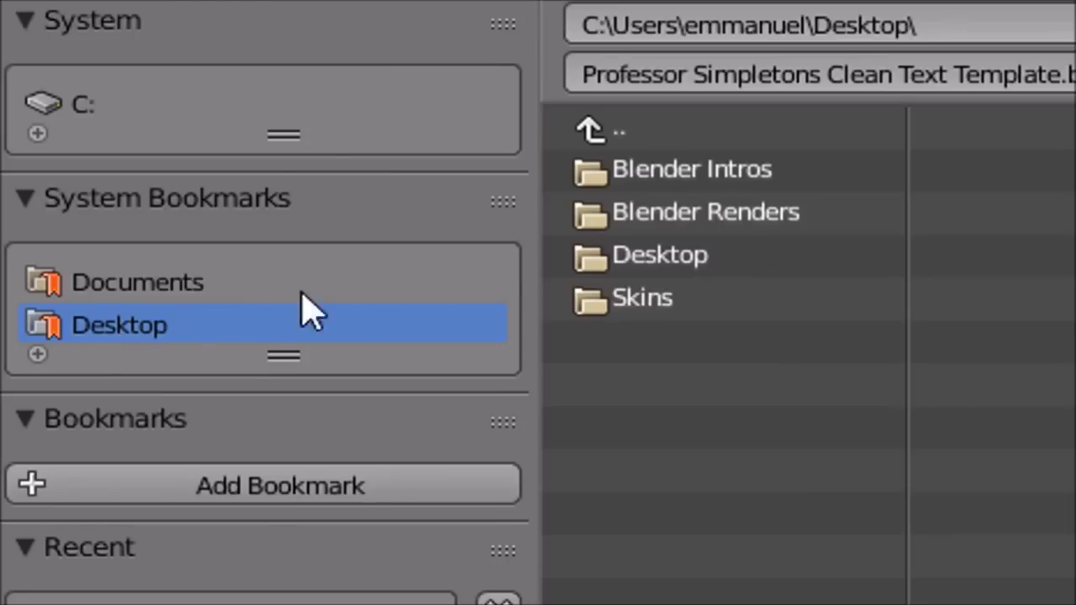
{"action": "left_click", "coordinate": [711, 176]}
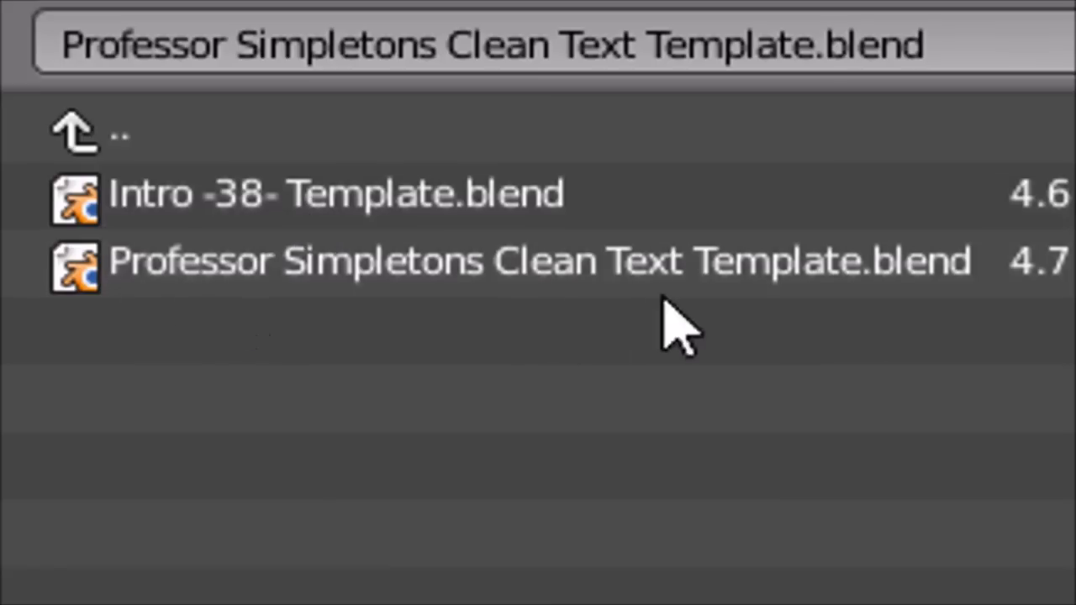
{"action": "left_click", "coordinate": [458, 265]}
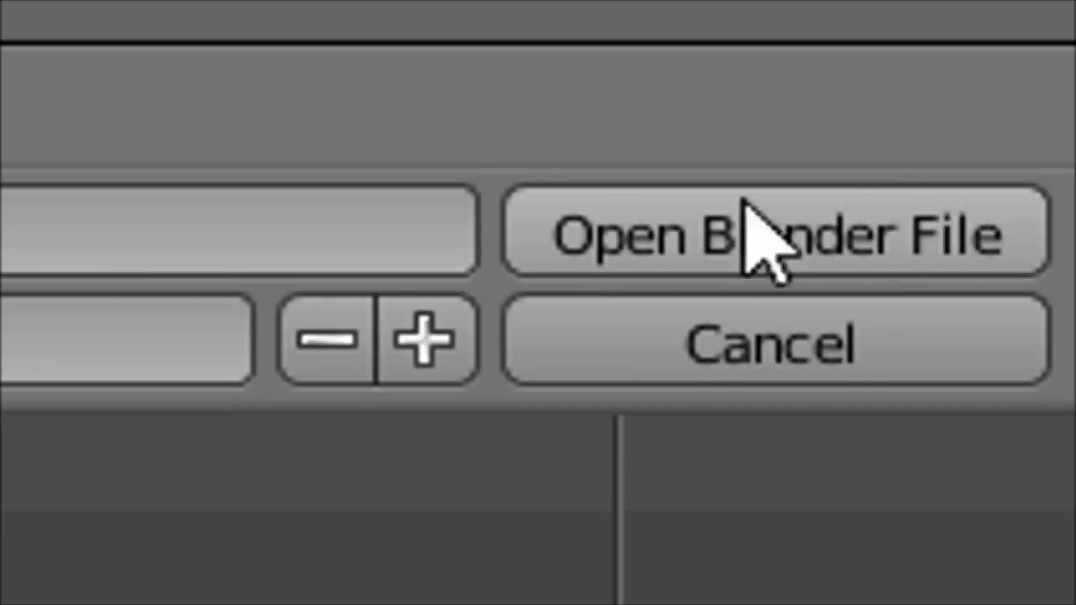
{"action": "left_click", "coordinate": [1035, 51]}
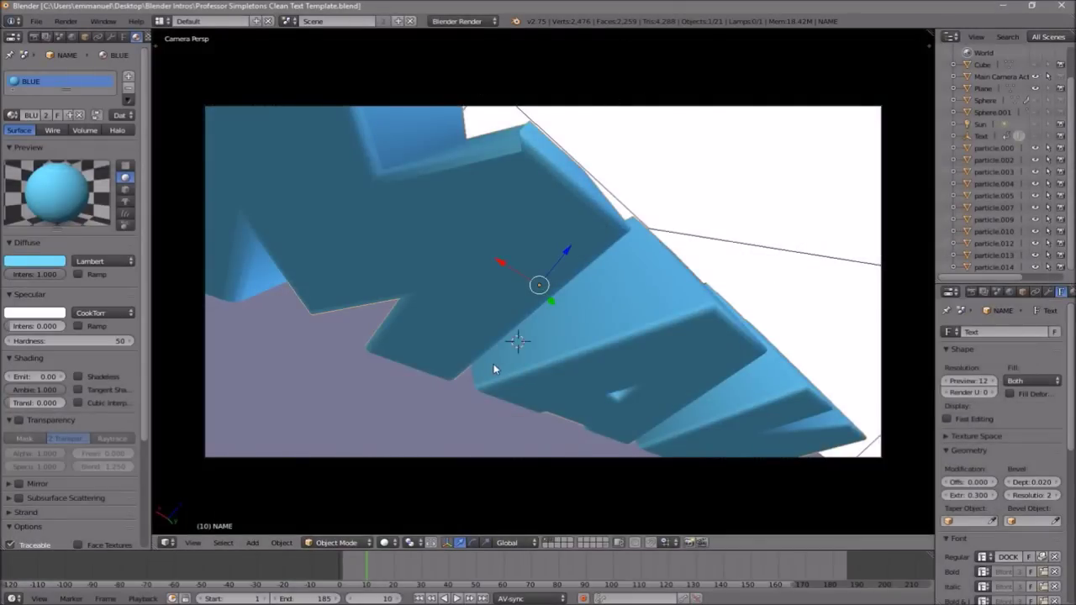
Replace the template's 3D text NAME with TFT.
{"action": "key", "text": "alt+a"}
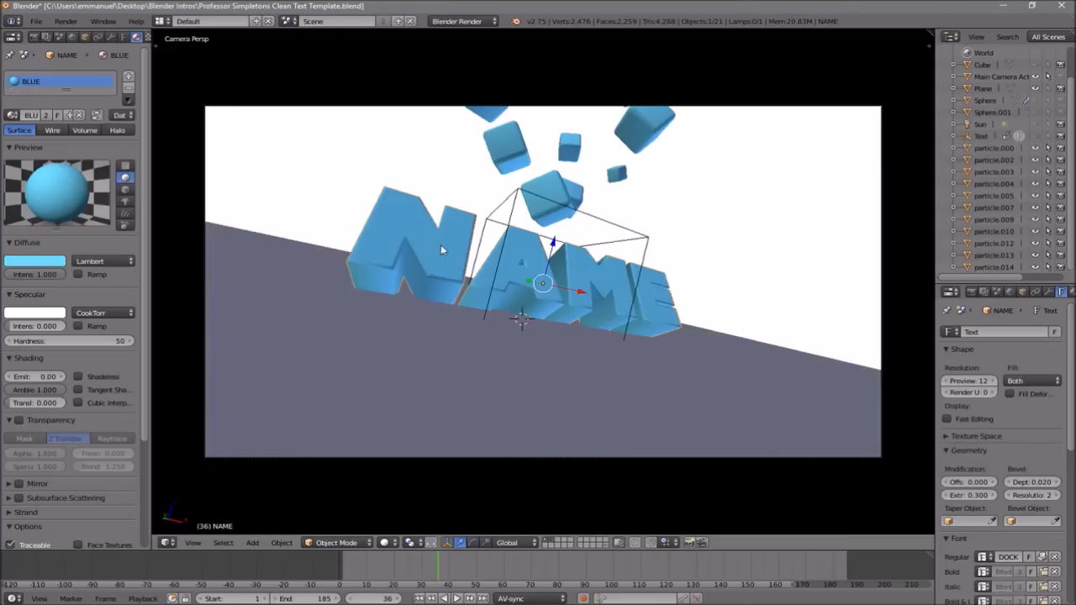
{"action": "key", "text": "Tab"}
{"action": "key", "text": "BackSpace"}
{"action": "key", "text": "BackSpace"}
{"action": "key", "text": "BackSpace"}
{"action": "key", "text": "BackSpace"}
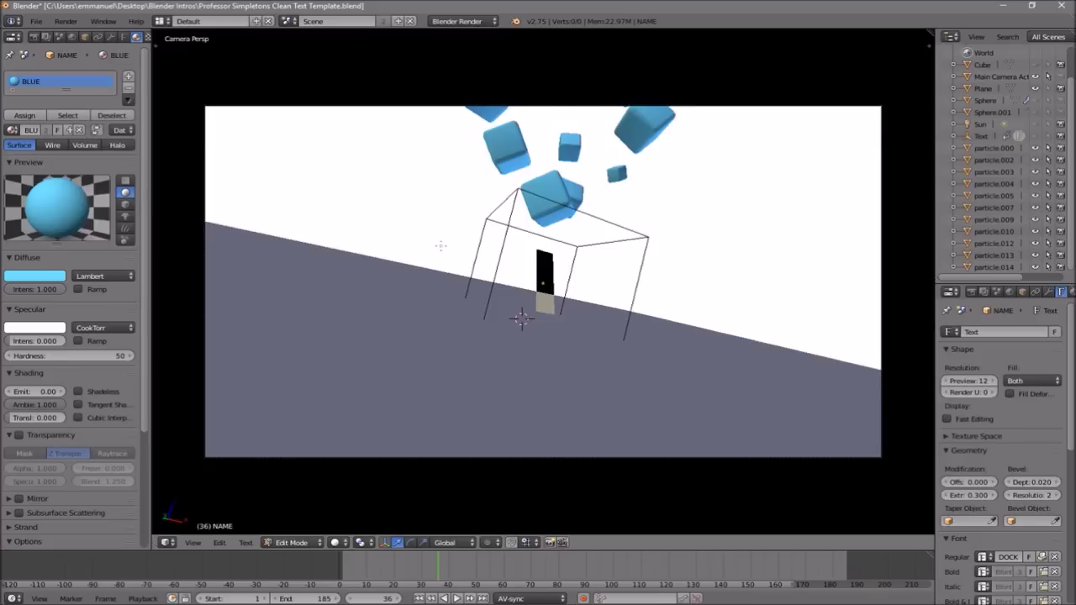
{"action": "type", "text": "TFT"}
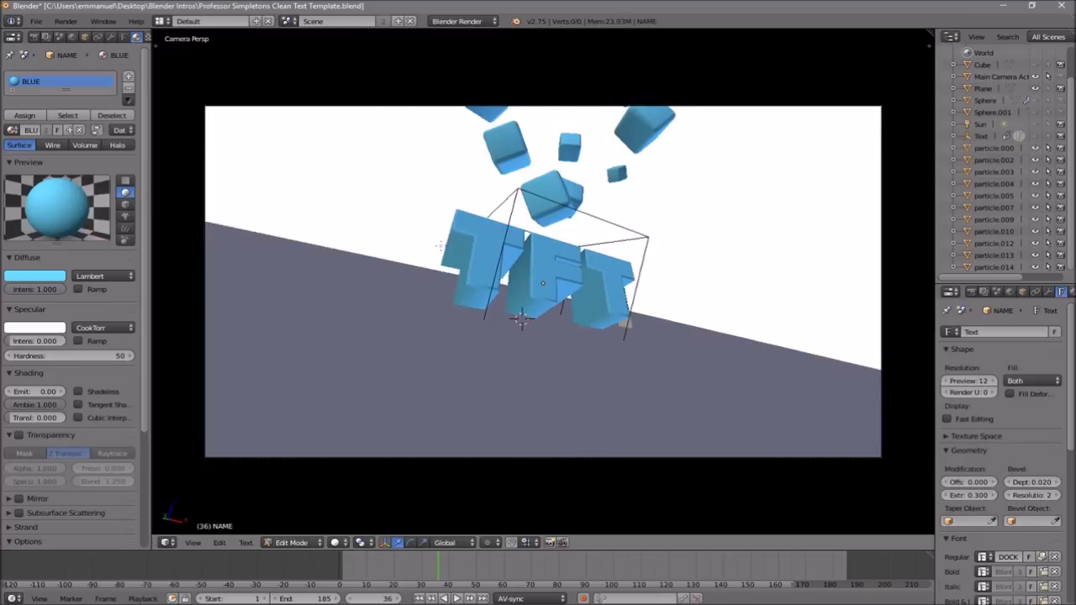
{"action": "key", "text": "Tab"}
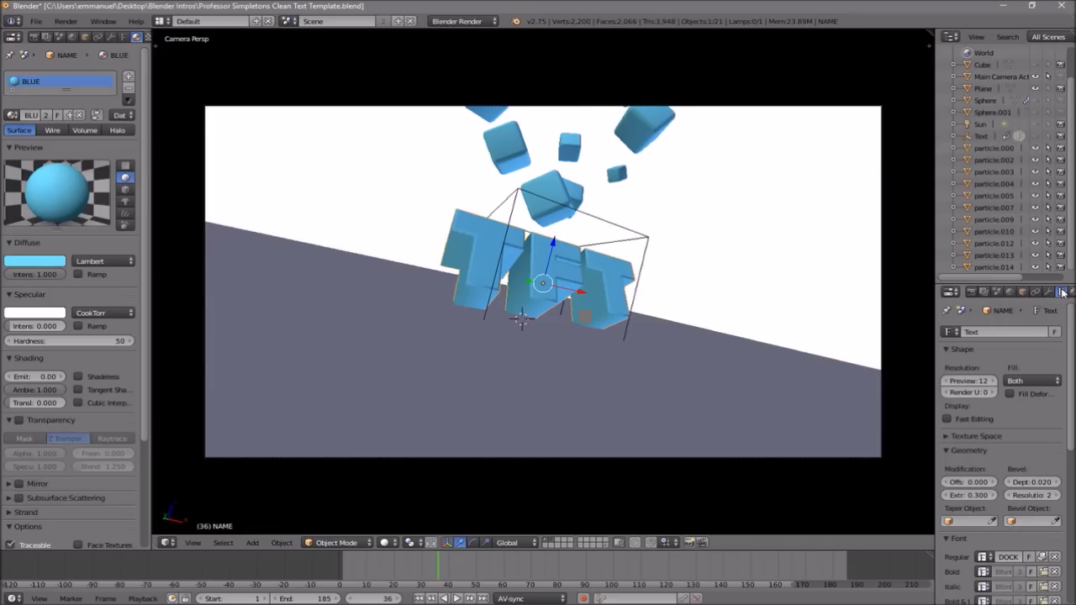
{"action": "scroll", "coordinate": [1034, 378], "scroll_direction": "down", "scroll_amount": 3}
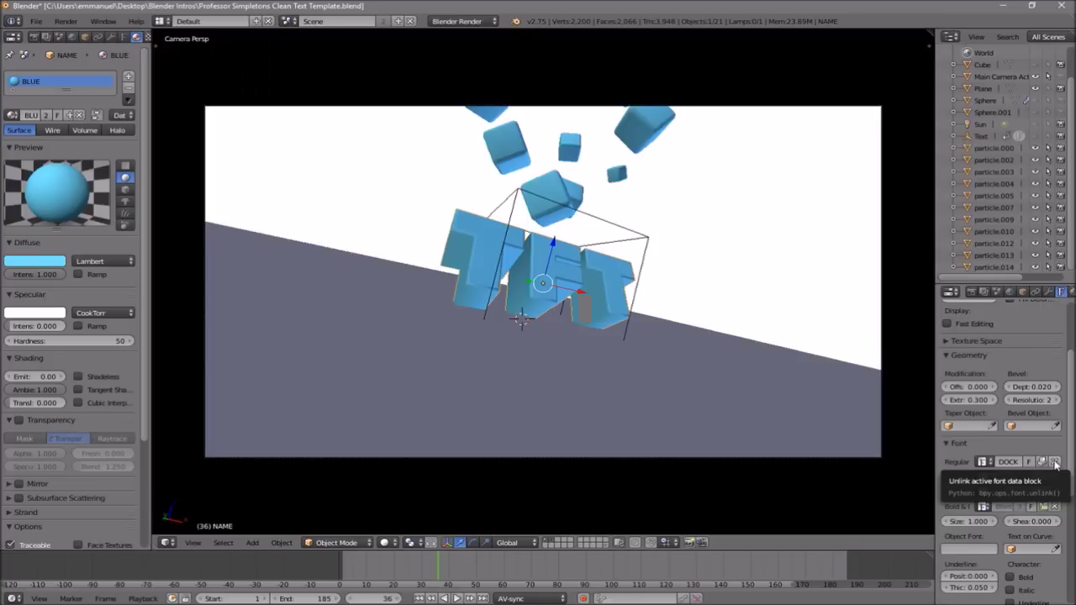
Swap the DOCK11-Heavy font for PRIMETIME from C:\Windows\Fonts.
{"action": "left_click", "coordinate": [1021, 278]}
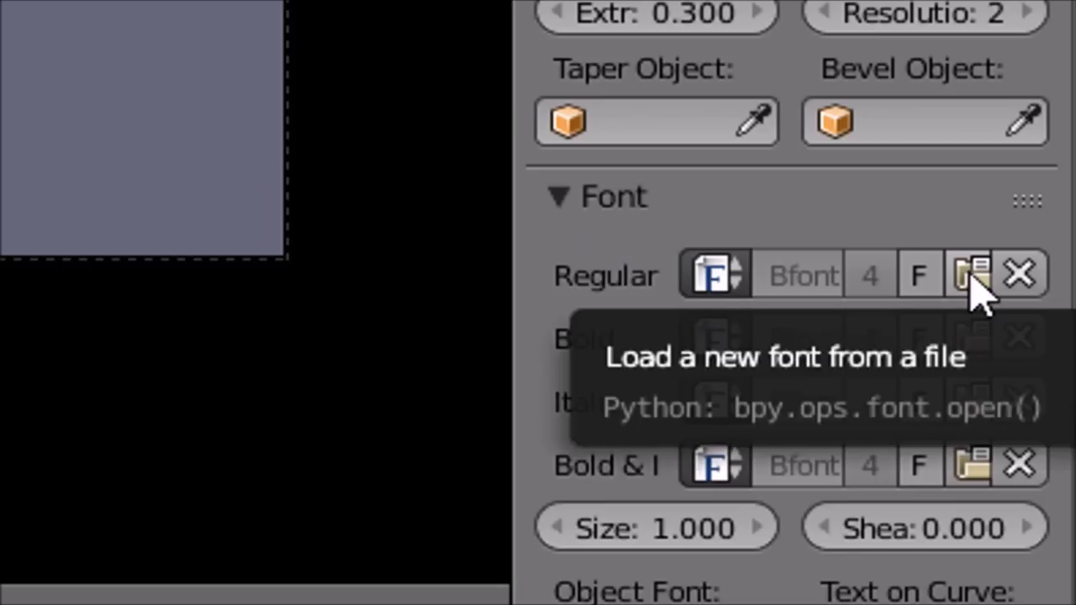
{"action": "left_click", "coordinate": [976, 278]}
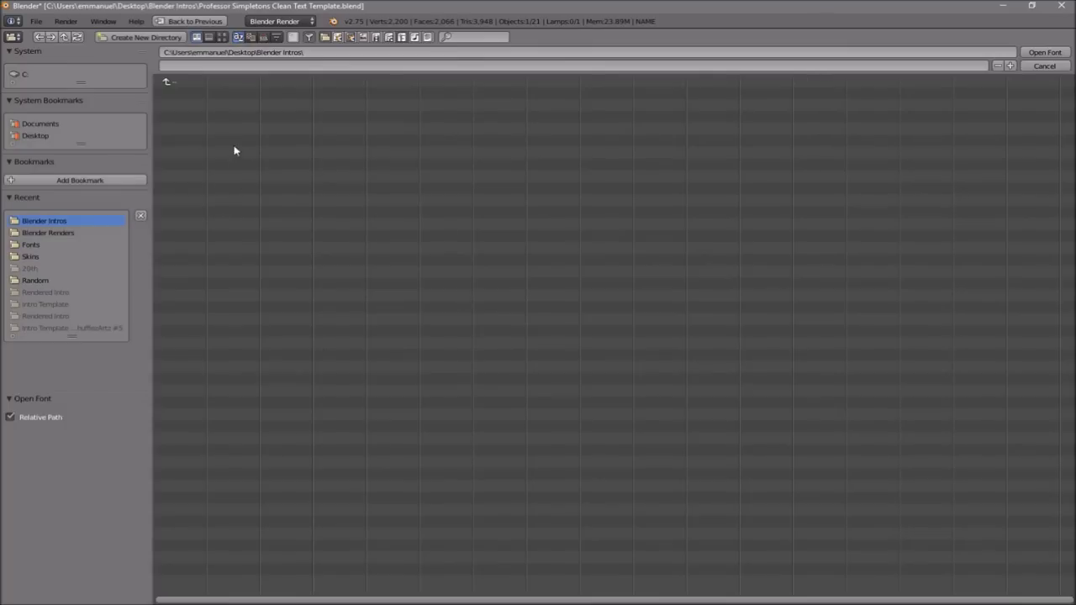
{"action": "left_click", "coordinate": [23, 75]}
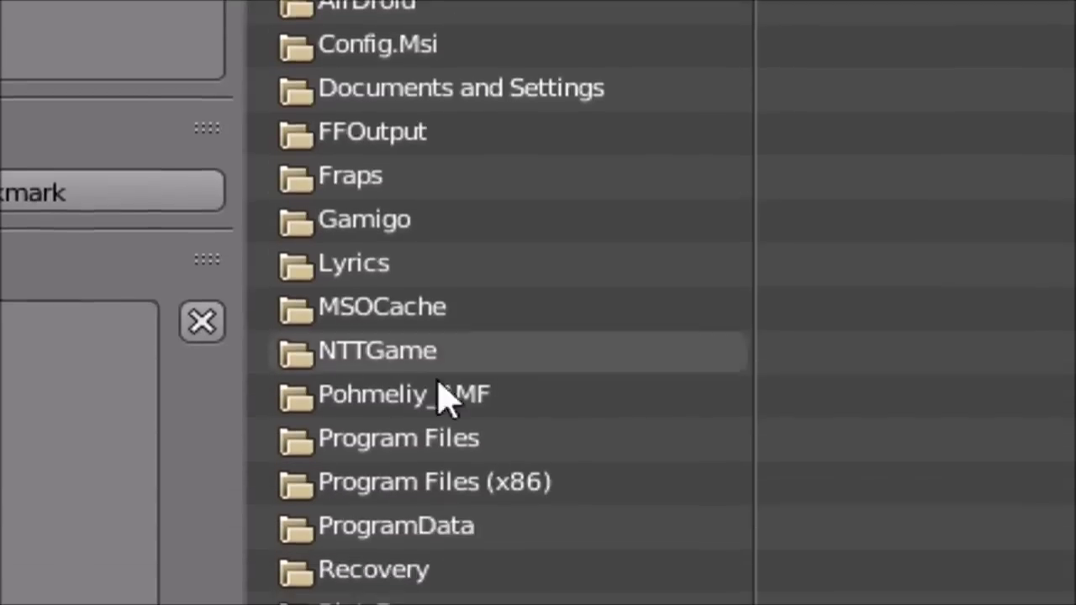
{"action": "left_click", "coordinate": [190, 332]}
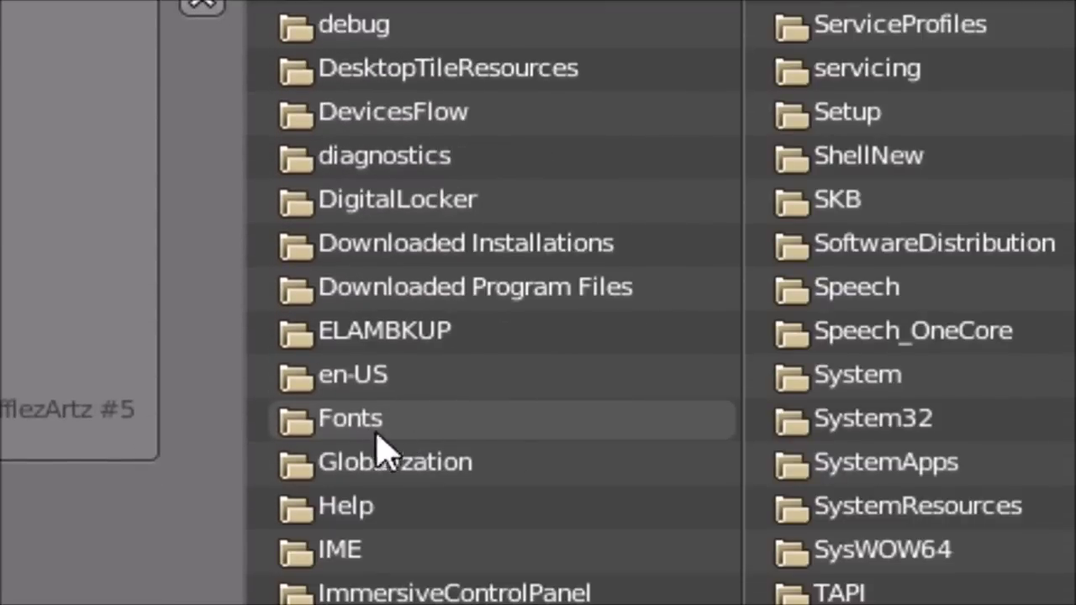
{"action": "left_click", "coordinate": [450, 425]}
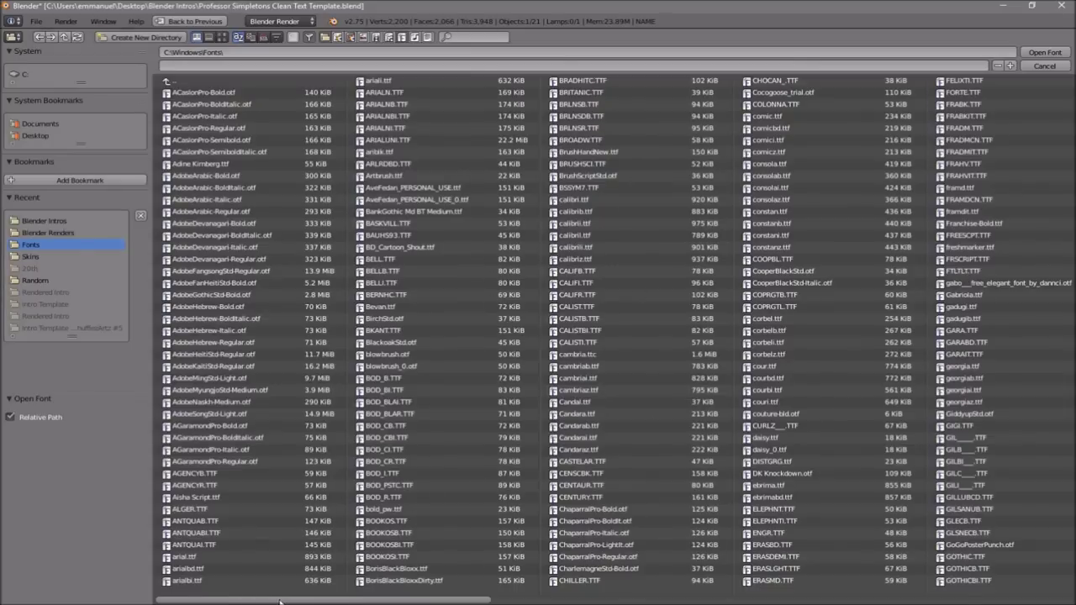
{"action": "left_click_drag", "start_coordinate": [311, 601], "coordinate": [782, 602]}
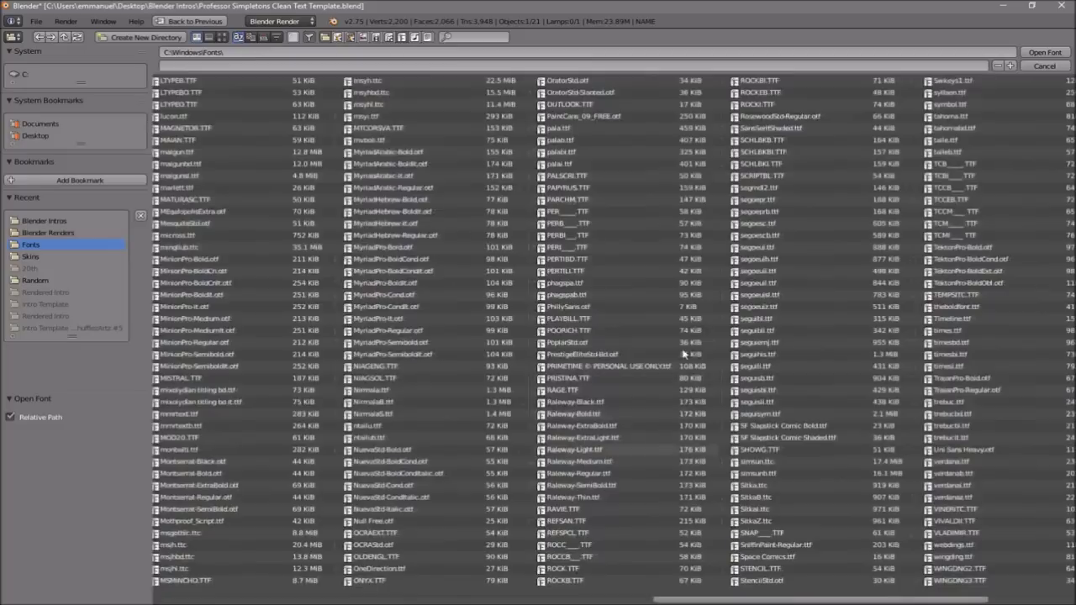
{"action": "left_click", "coordinate": [612, 368]}
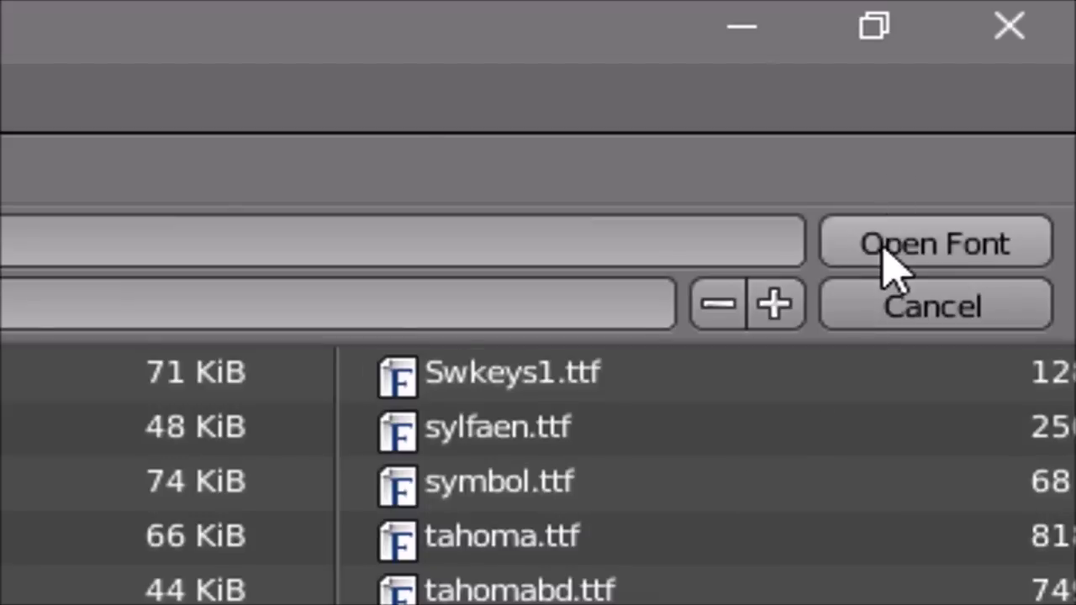
{"action": "left_click", "coordinate": [885, 251]}
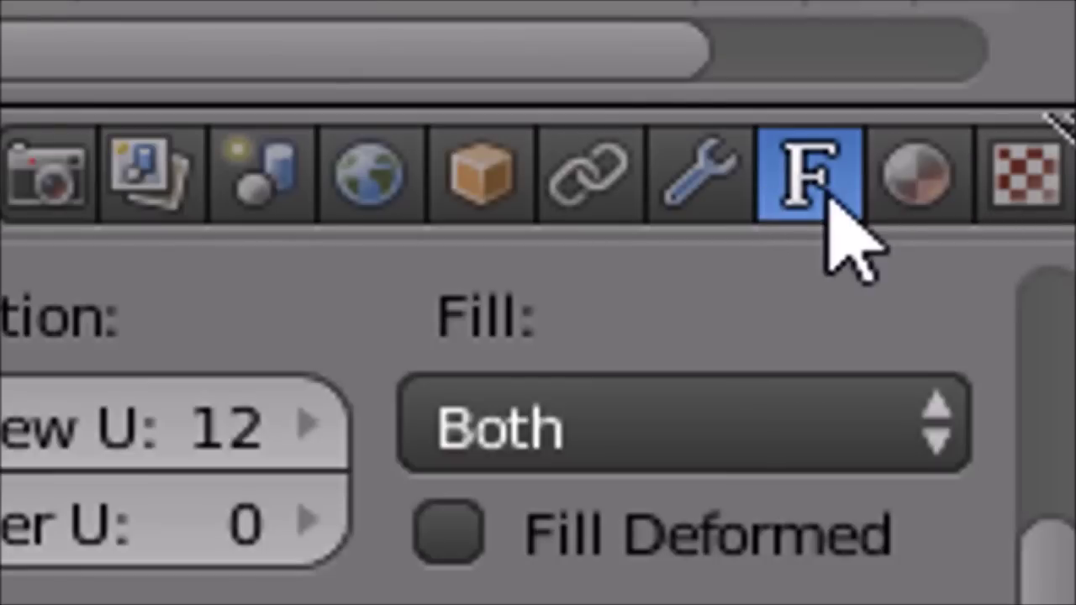
Change the BLUE material's diffuse colour to red and preview the animation.
{"action": "left_click", "coordinate": [917, 172]}
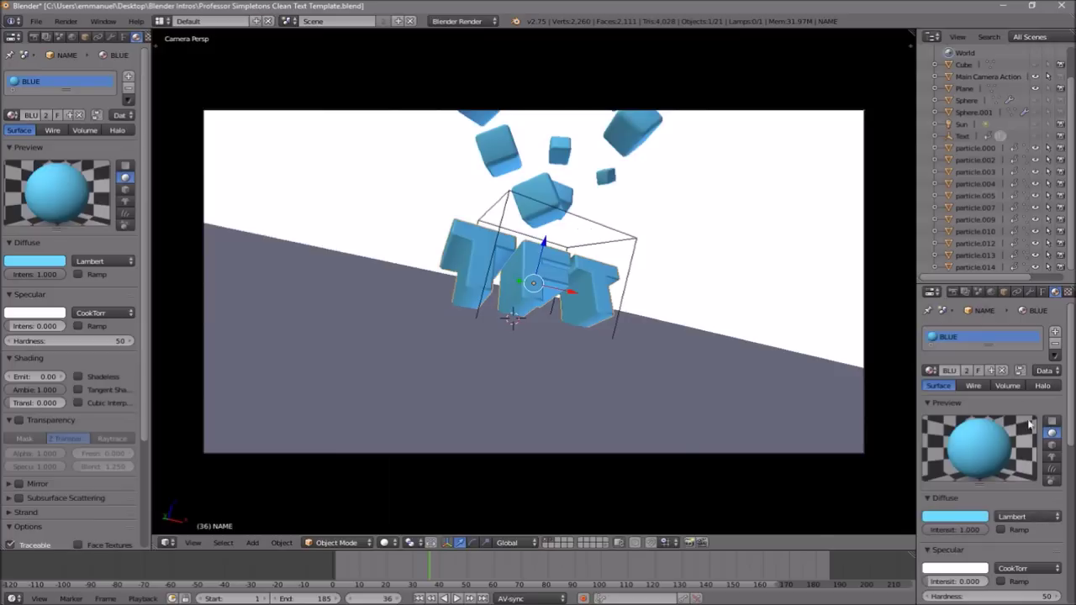
{"action": "scroll", "coordinate": [987, 395], "scroll_direction": "down", "scroll_amount": 3}
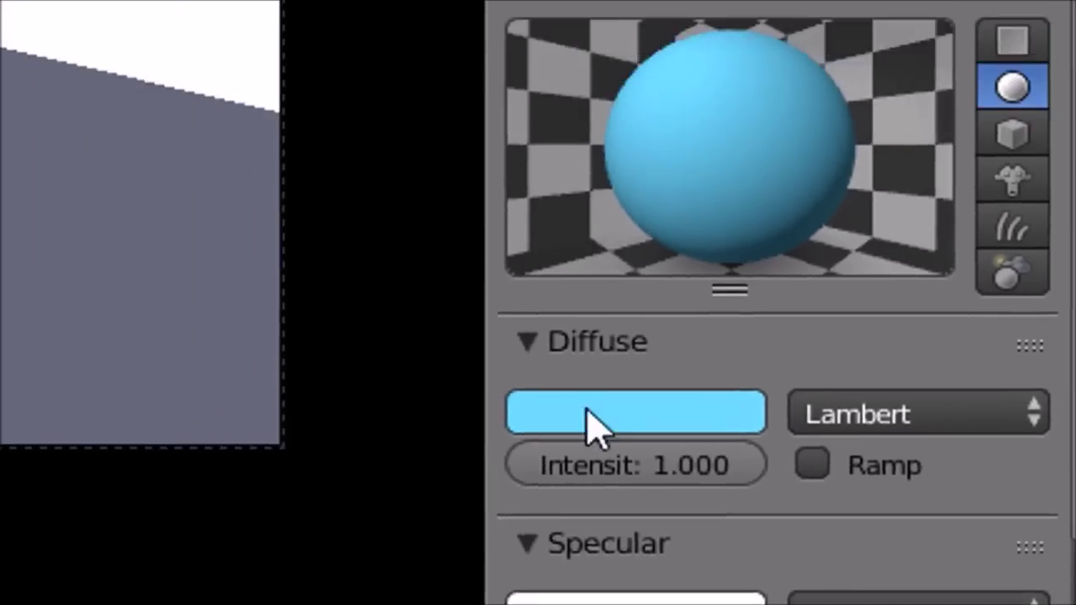
{"action": "left_click", "coordinate": [528, 332]}
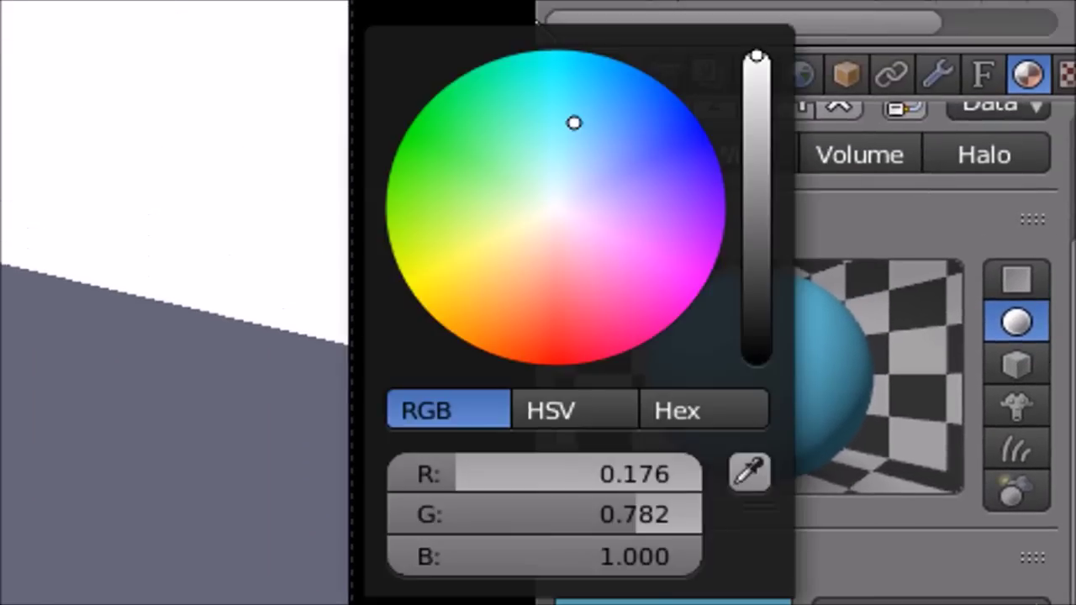
{"action": "left_click_drag", "start_coordinate": [935, 306], "coordinate": [922, 372]}
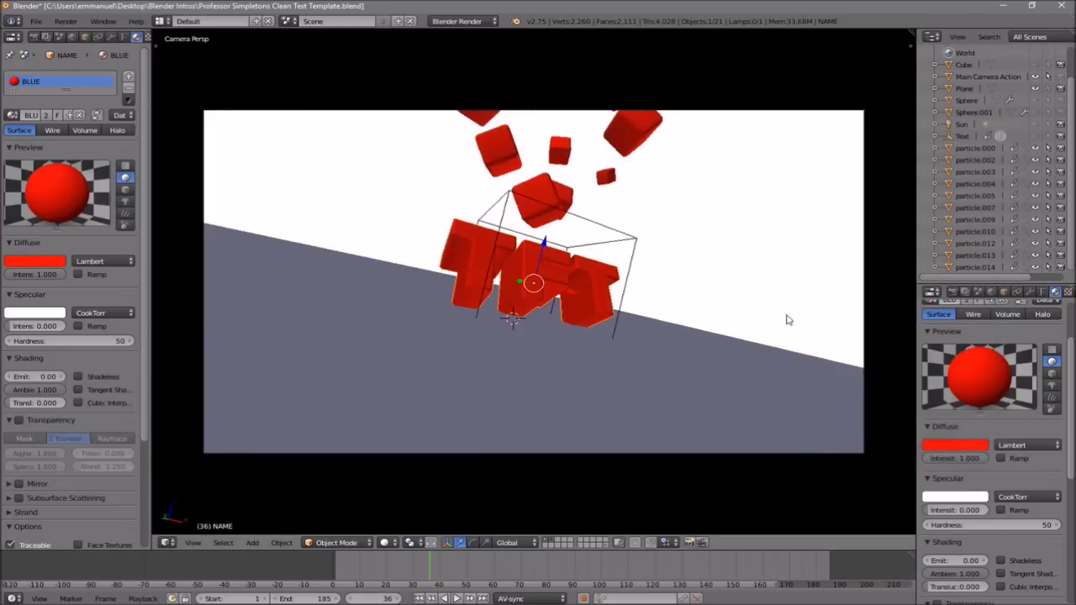
{"action": "key", "text": "alt+a"}
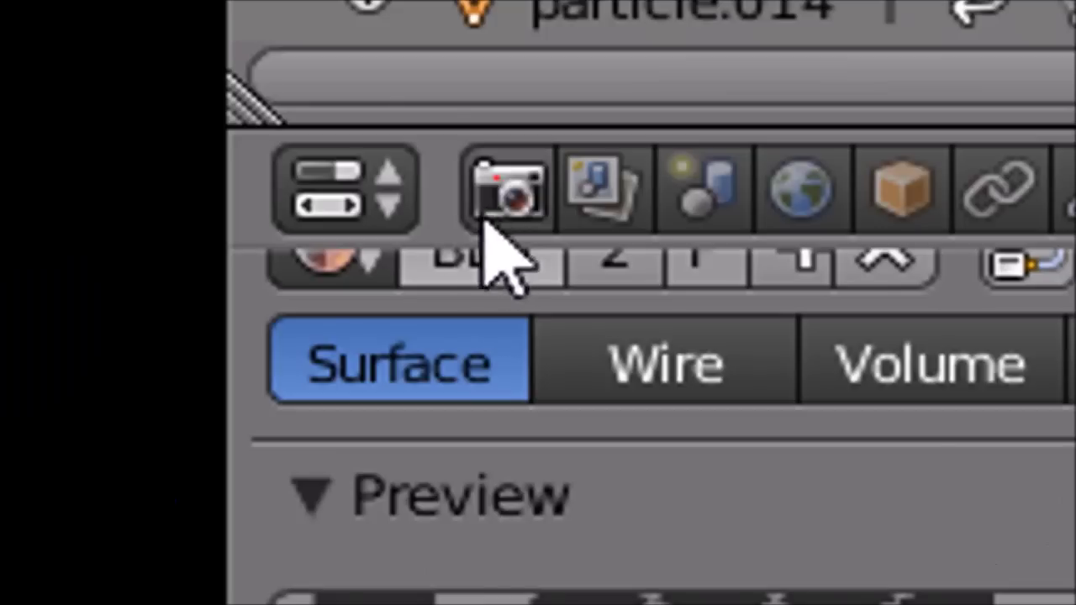
Set the render output path to Desktop > Blender Renders with file name BLENDER INTRO.
{"action": "left_click", "coordinate": [507, 195]}
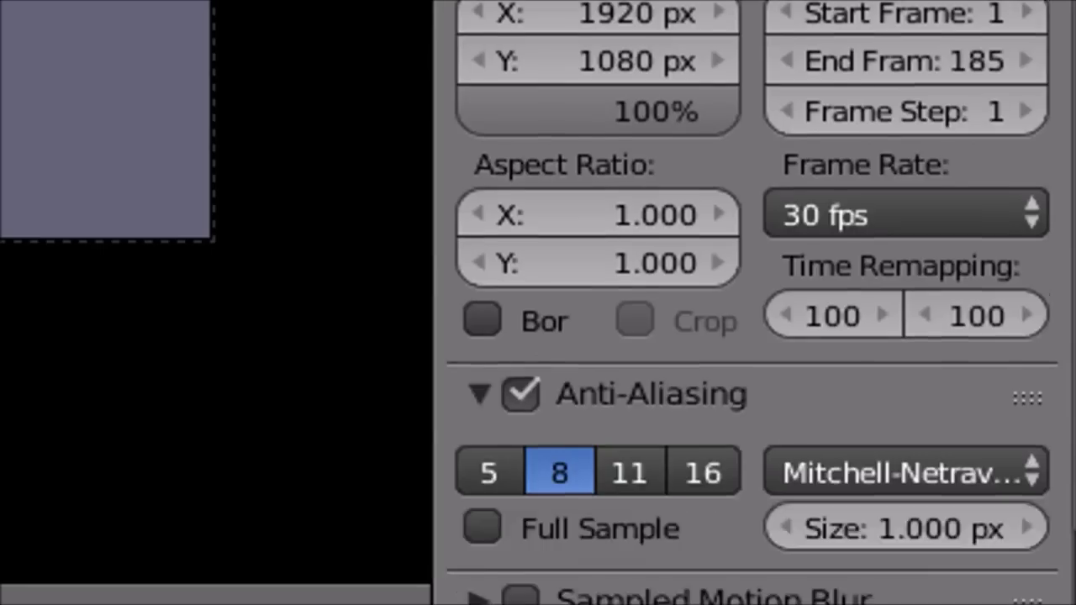
{"action": "scroll", "coordinate": [753, 337], "scroll_direction": "down", "scroll_amount": 5}
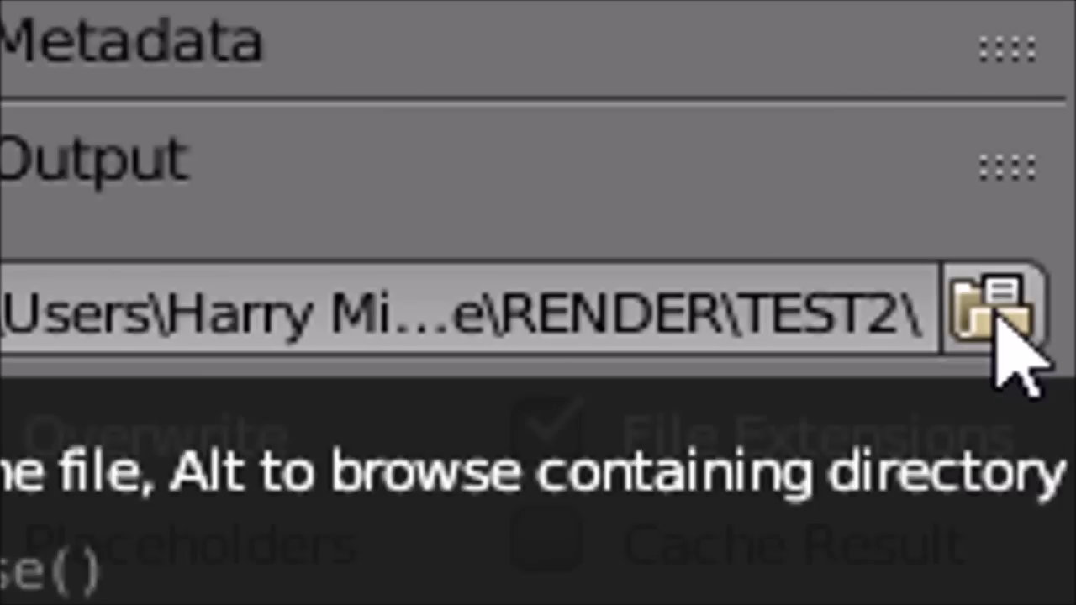
{"action": "left_click", "coordinate": [1054, 510]}
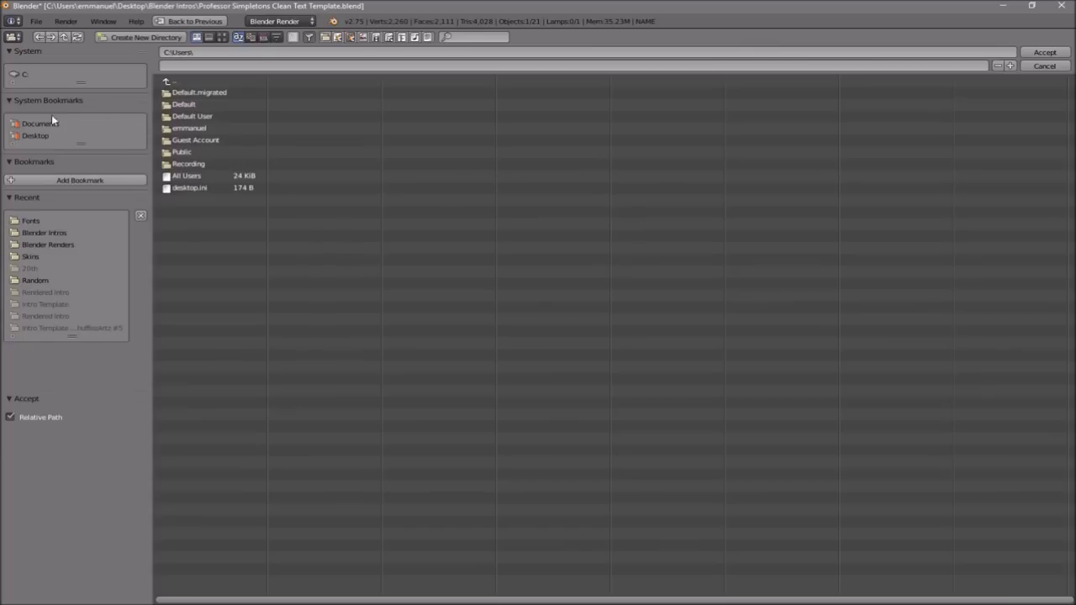
{"action": "left_click", "coordinate": [38, 134]}
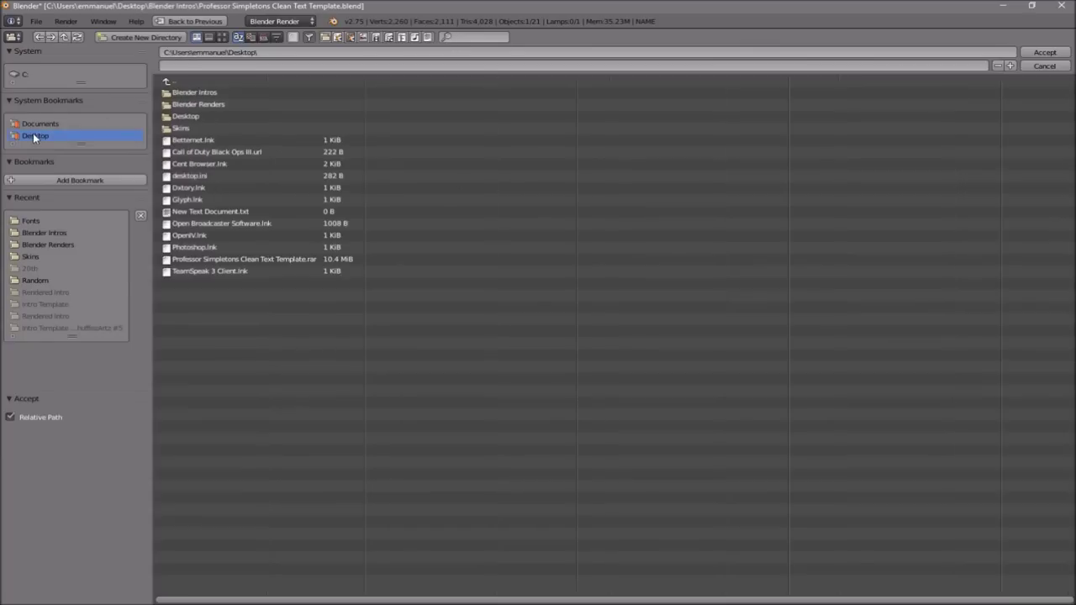
{"action": "left_click", "coordinate": [193, 103]}
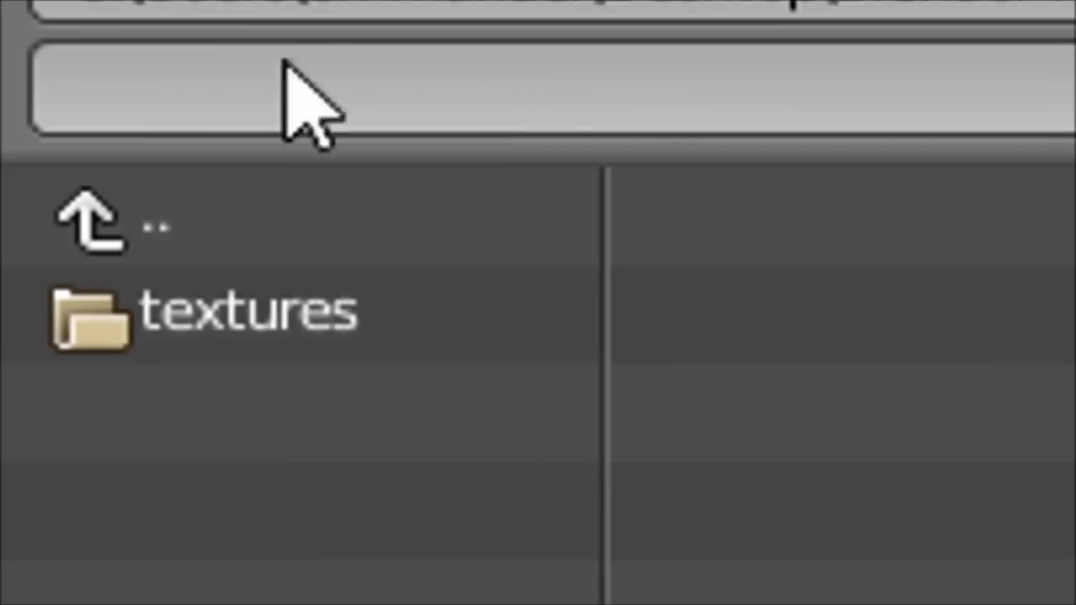
{"action": "left_click", "coordinate": [213, 89]}
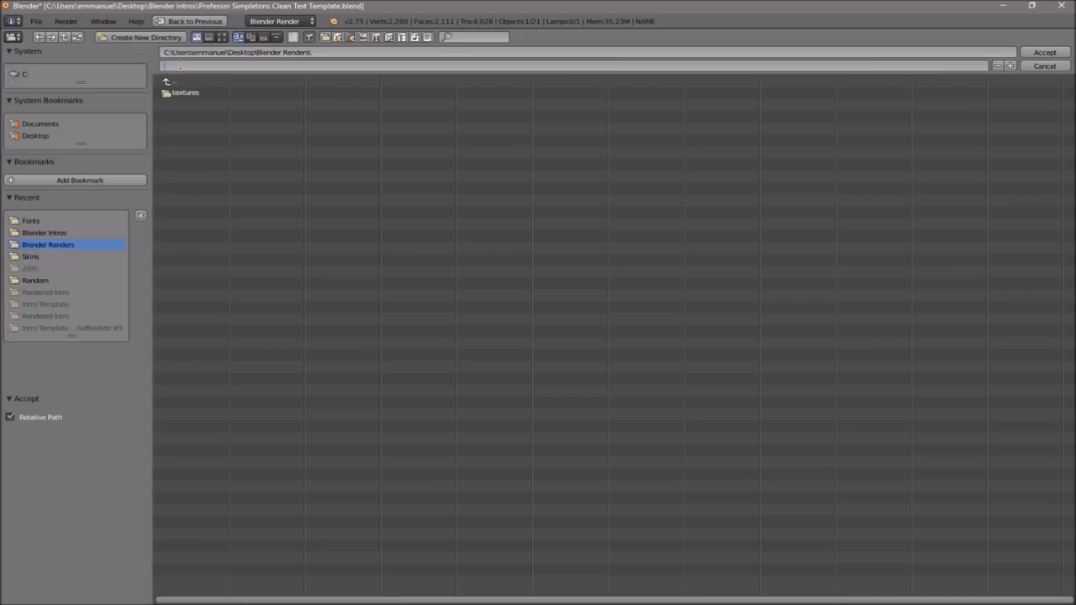
{"action": "type", "text": "BLENDER INTRO"}
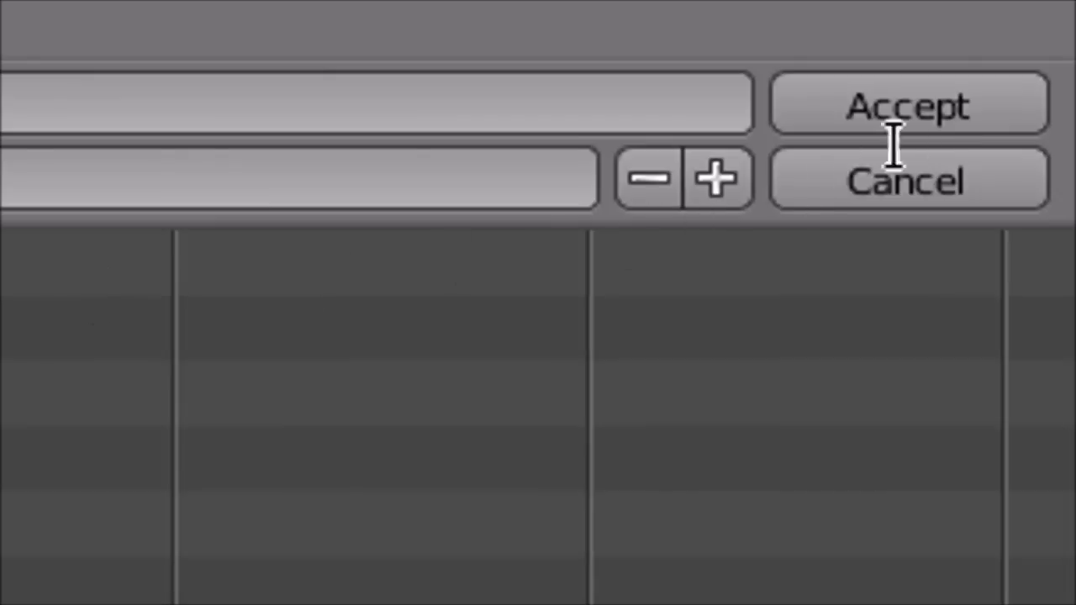
{"action": "left_click", "coordinate": [1051, 54]}
{"action": "scroll", "coordinate": [1001, 420], "scroll_direction": "down", "scroll_amount": 5}
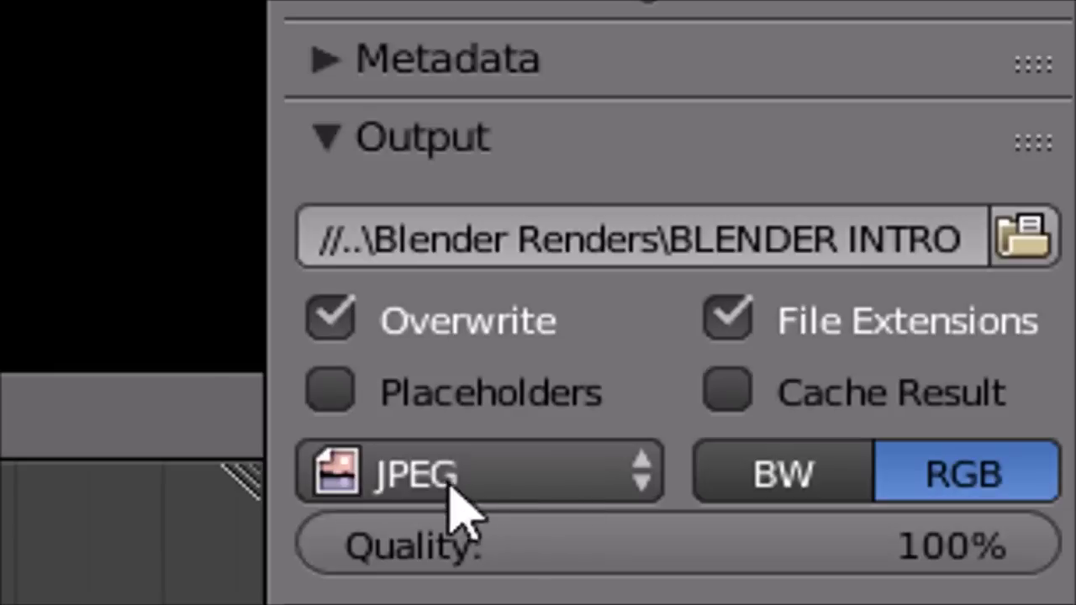
Switch the output to MPEG video with an MPEG-4 container and MP3 audio.
{"action": "left_click", "coordinate": [965, 553]}
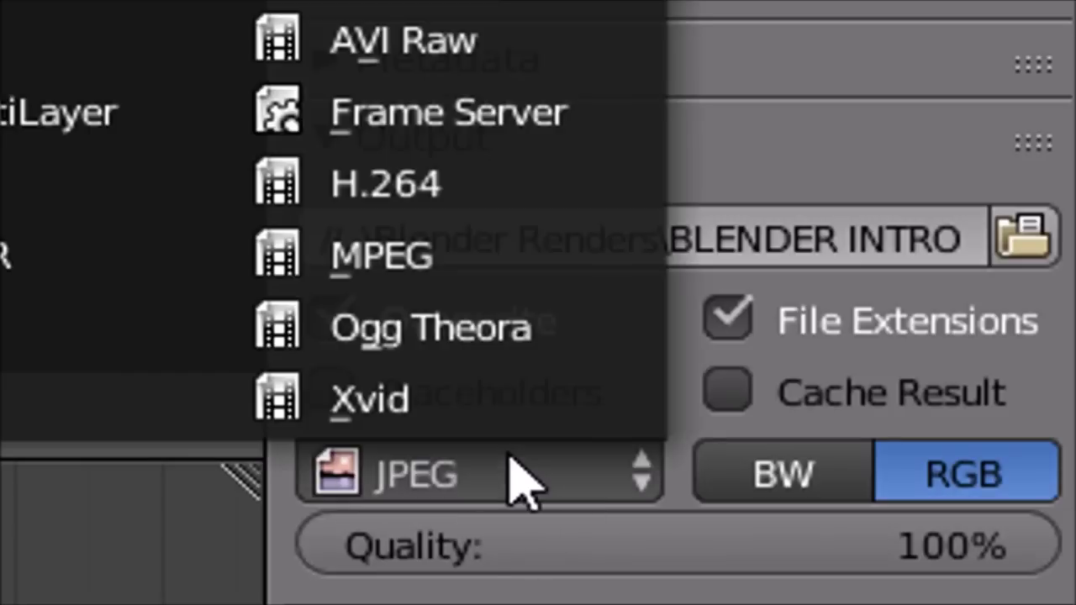
{"action": "left_click", "coordinate": [395, 257]}
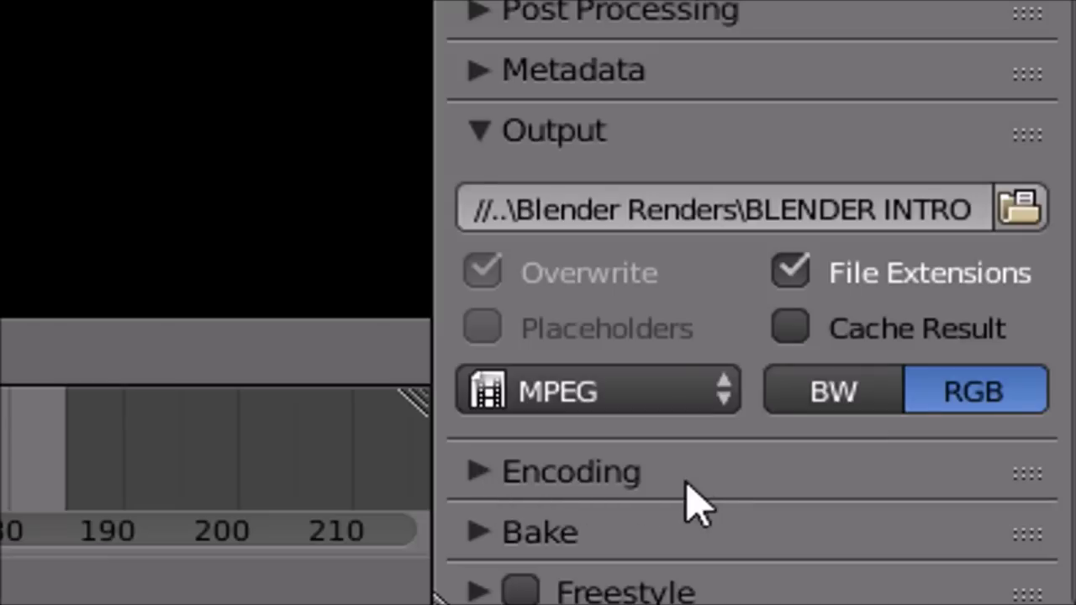
{"action": "left_click", "coordinate": [929, 575]}
{"action": "scroll", "coordinate": [505, 479], "scroll_direction": "down", "scroll_amount": 4}
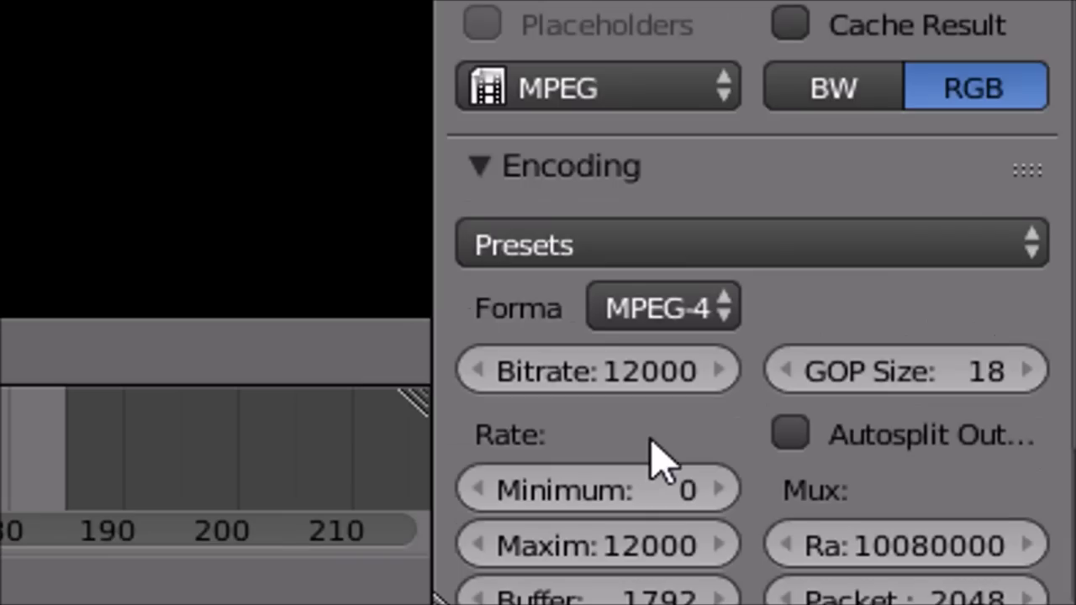
{"action": "left_click", "coordinate": [682, 310]}
{"action": "left_click", "coordinate": [750, 144]}
{"action": "scroll", "coordinate": [793, 294], "scroll_direction": "down", "scroll_amount": 5}
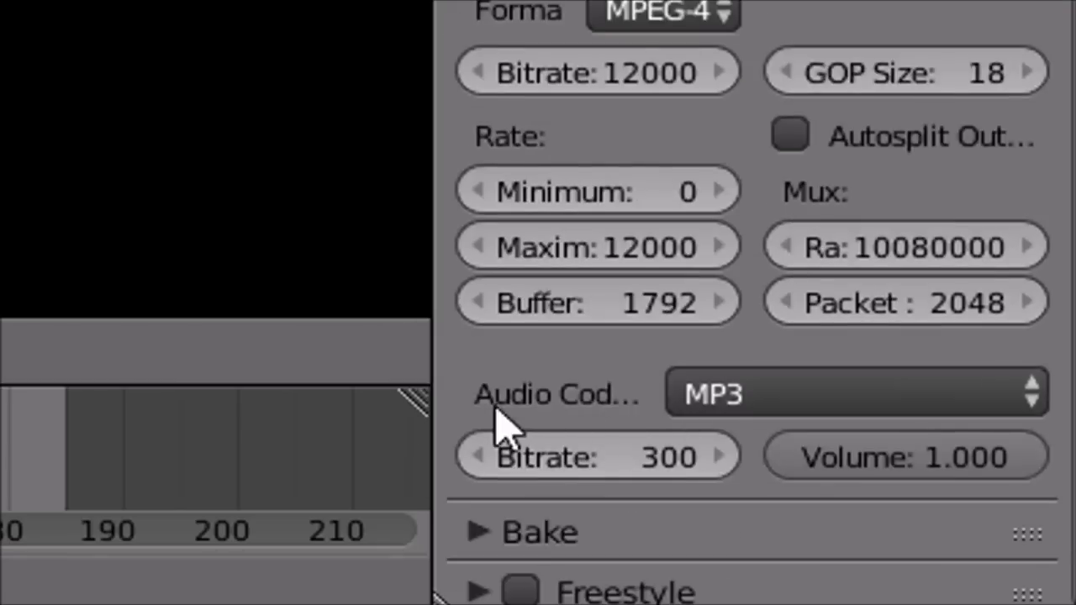
{"action": "left_click", "coordinate": [773, 392]}
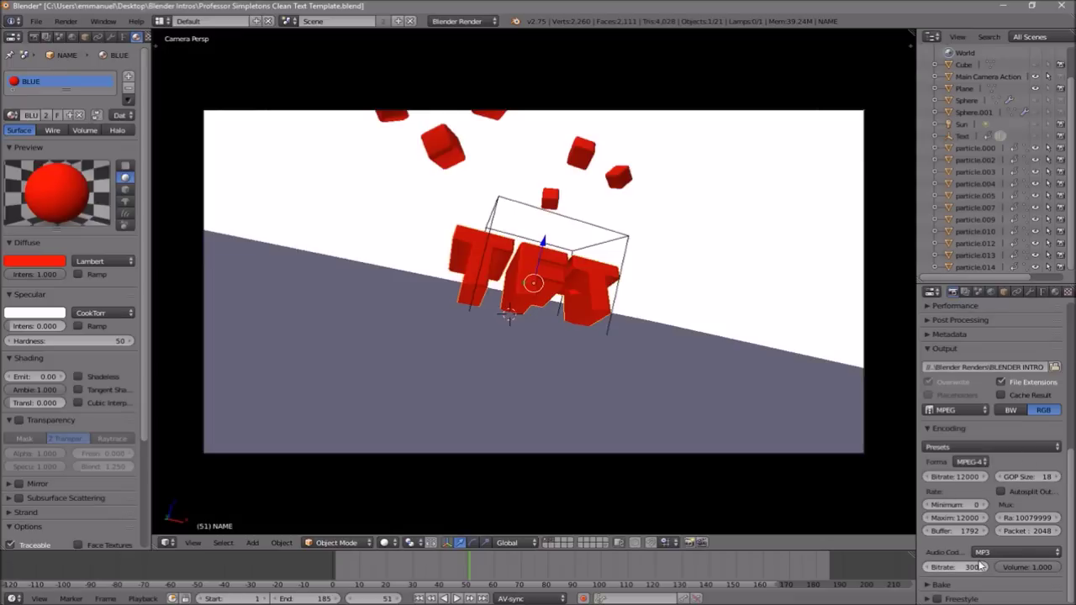
{"action": "scroll", "coordinate": [966, 557], "scroll_direction": "up", "scroll_amount": 8}
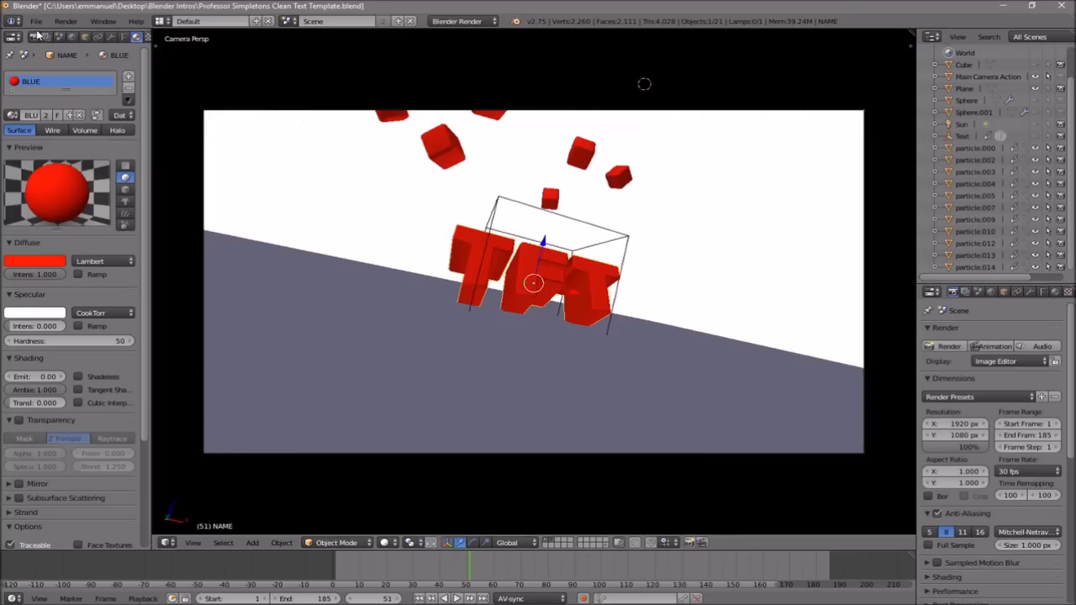
{"action": "left_click", "coordinate": [46, 5]}
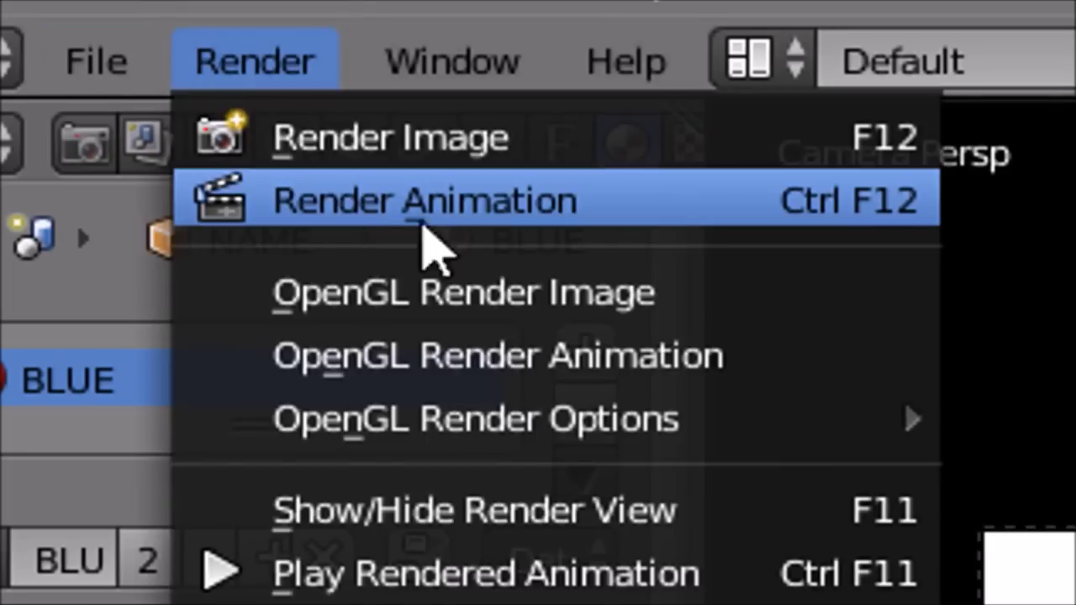